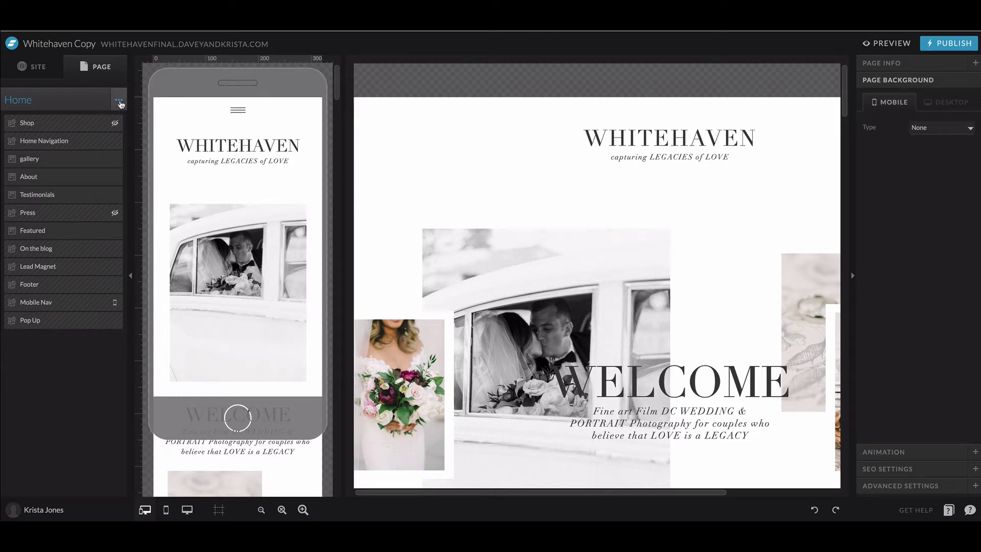
- Start adding a new canvas to Home and browse canvases from My Sites
click(119, 104)
click(120, 111)
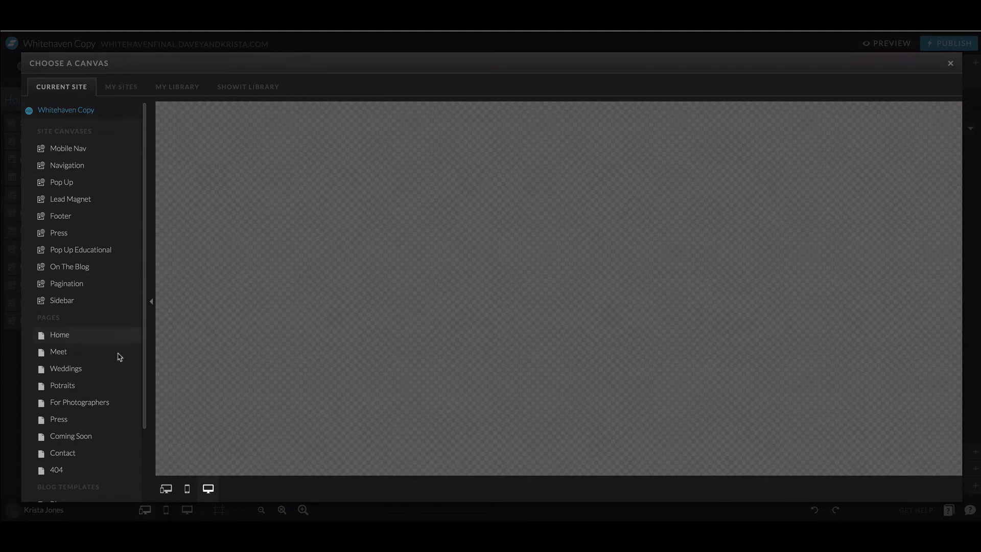
click(121, 87)
scroll(109, 188, down, 15)
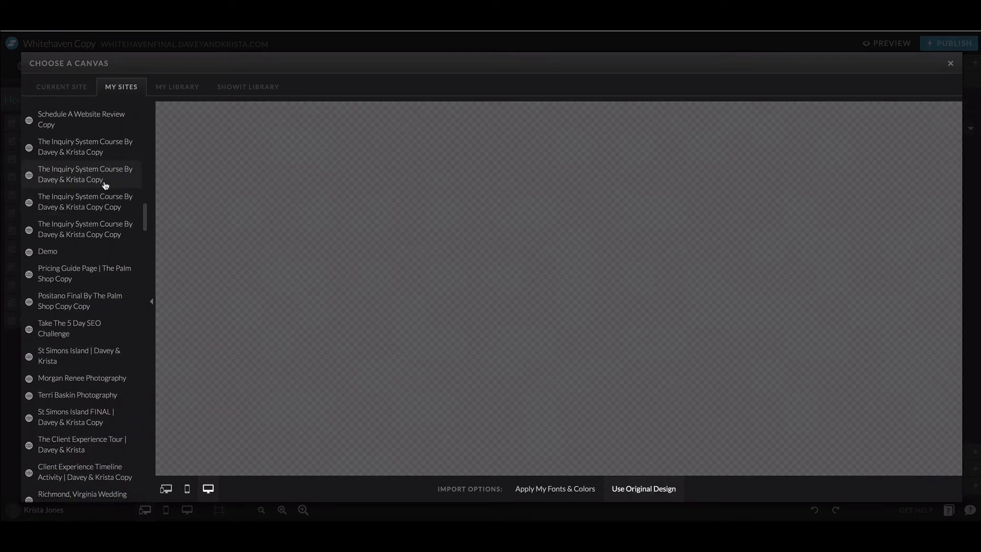
scroll(108, 240, down, 10)
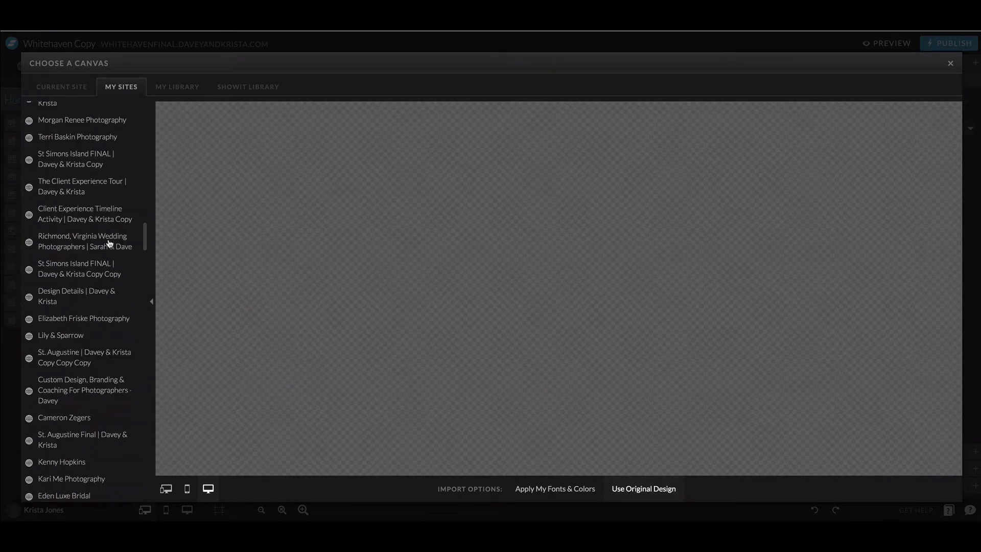
scroll(100, 201, up, 3)
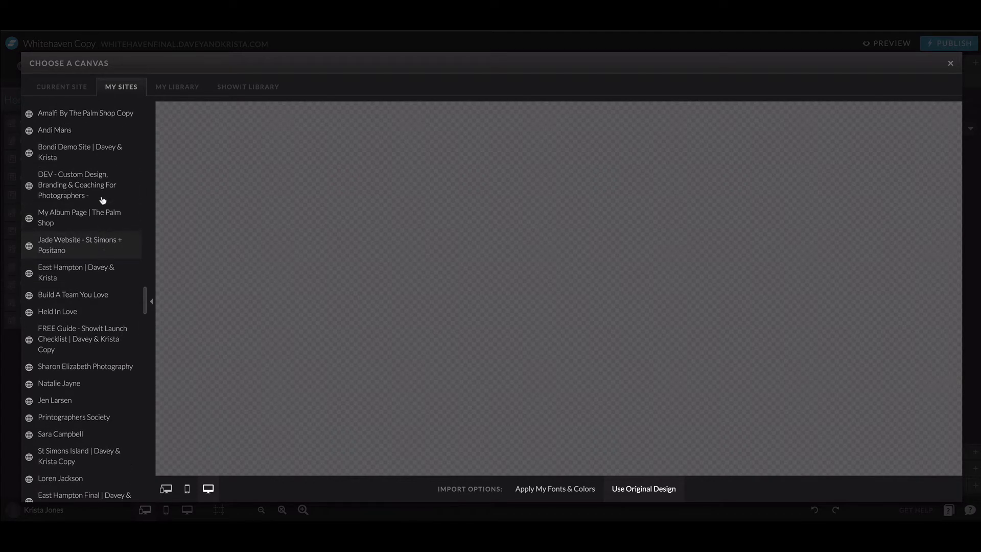
- Open the Bondi Demo Site and preview its Home page canvases
click(99, 255)
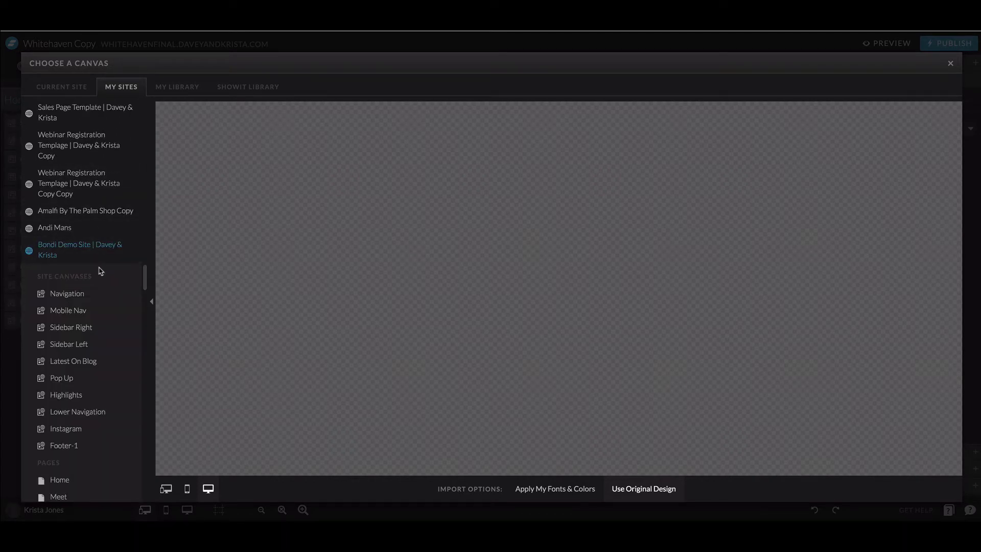
scroll(100, 263, down, 2)
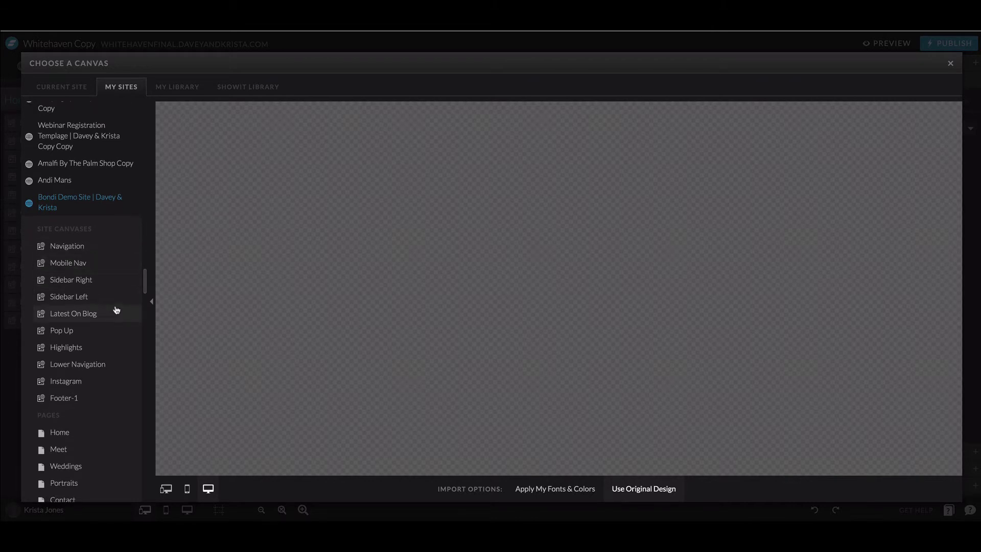
scroll(116, 309, down, 3)
scroll(116, 313, up, 1)
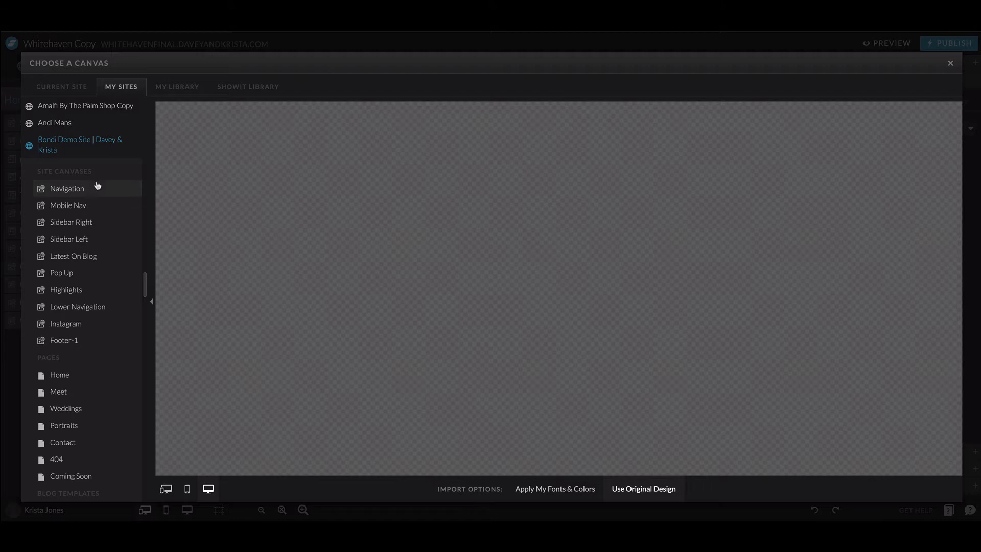
scroll(85, 215, down, 4)
scroll(82, 240, down, 1)
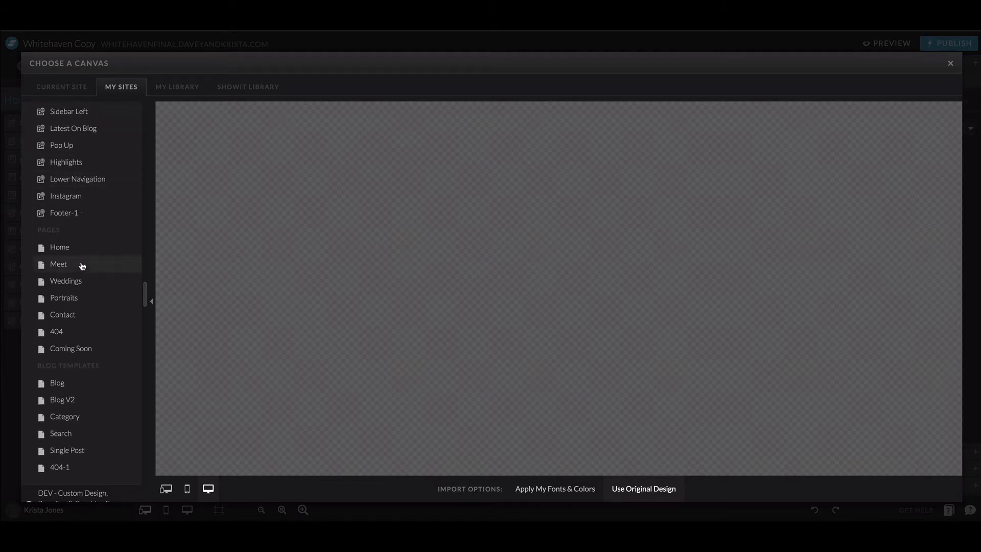
click(72, 248)
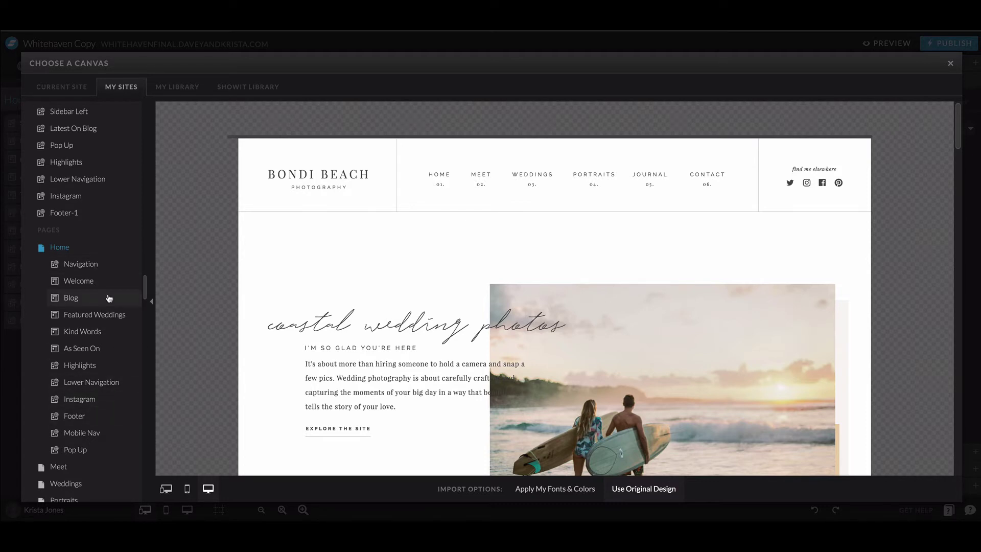
- Add the Bondi Welcome canvas to Home with Apply My Fonts & Colors selected
click(104, 281)
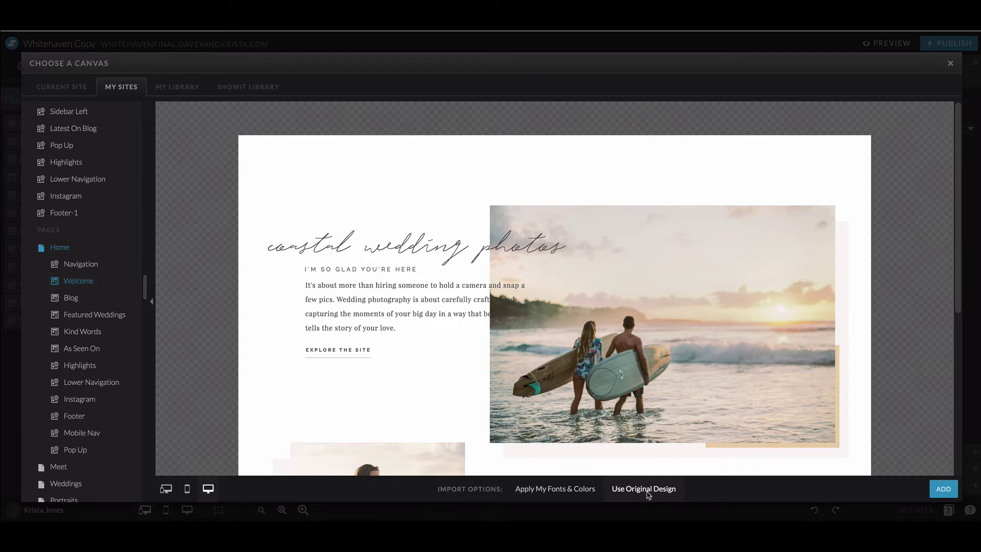
scroll(578, 281, down, 1)
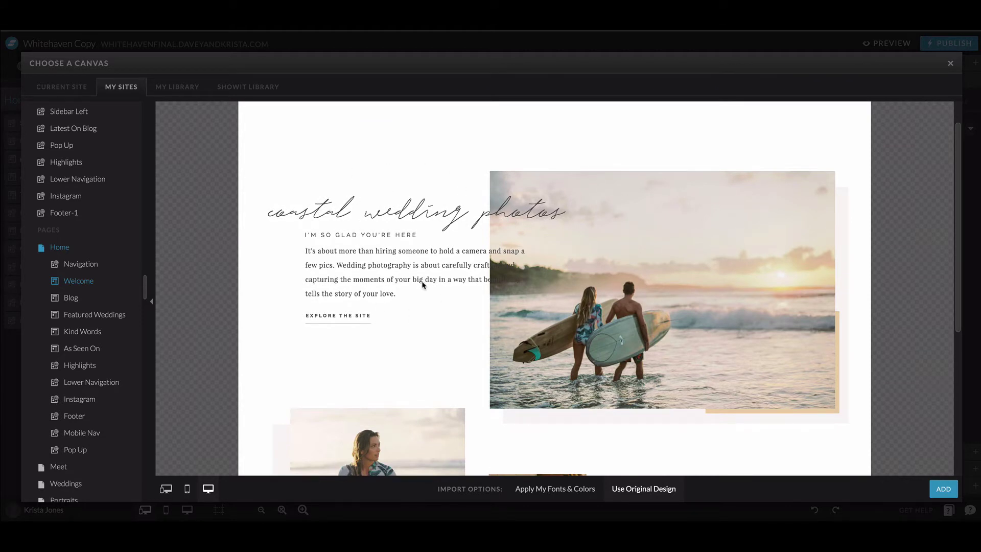
click(574, 489)
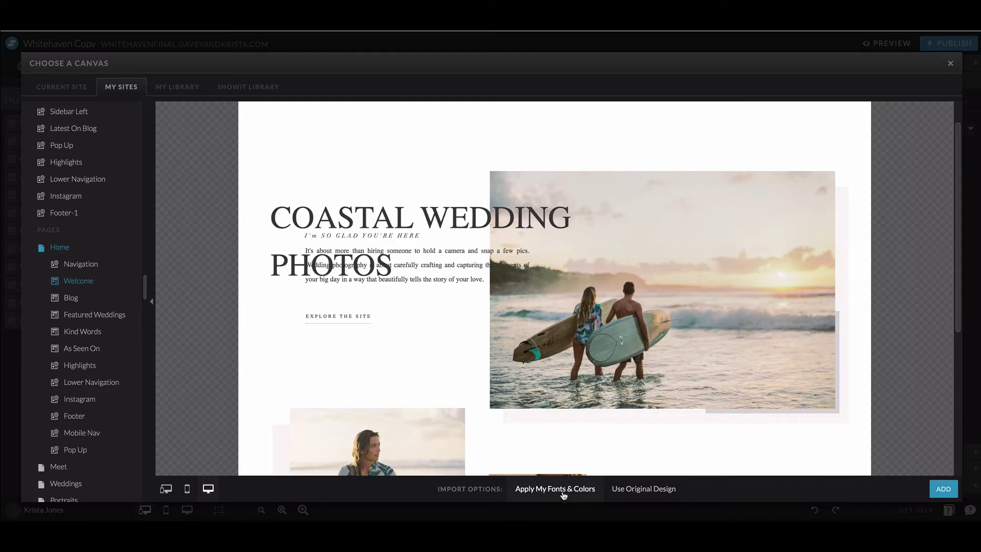
click(644, 490)
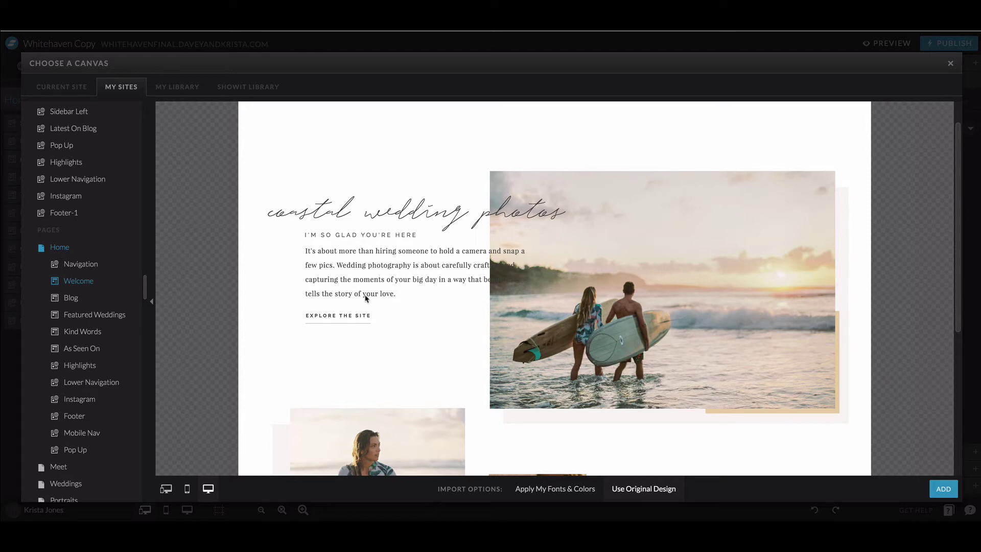
click(560, 494)
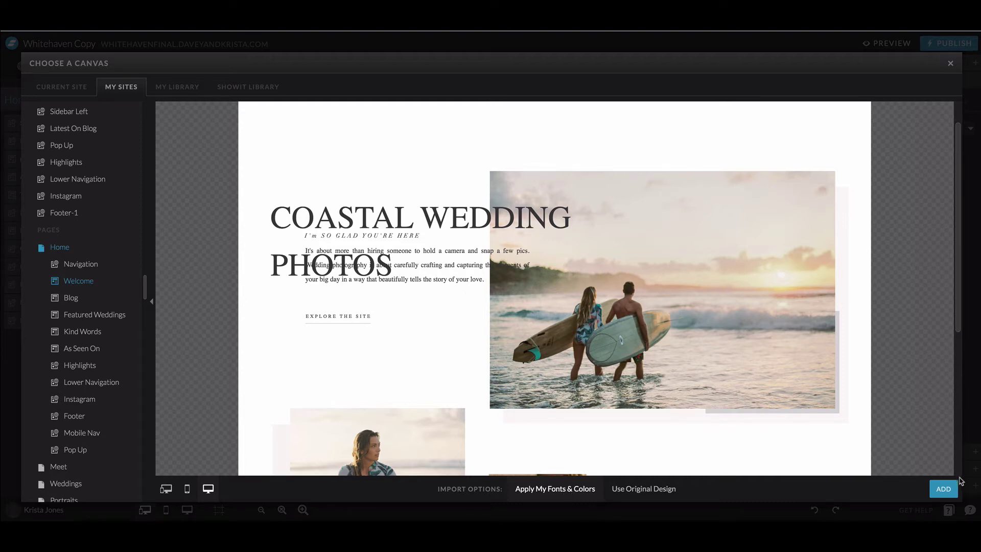
click(943, 488)
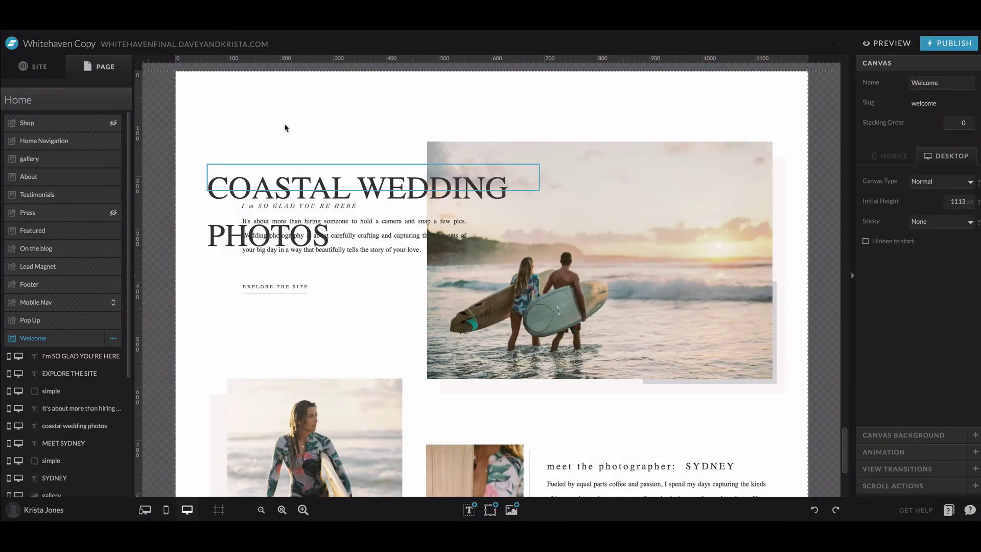
- Set the COASTAL WEDDING PHOTOS heading to the Title text style, left-aligned
click(279, 186)
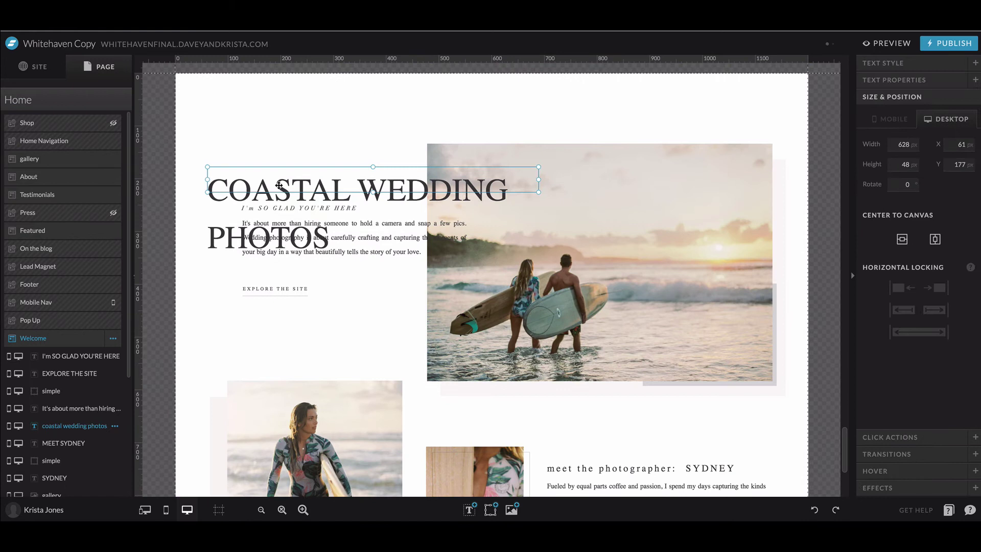
click(914, 64)
click(940, 111)
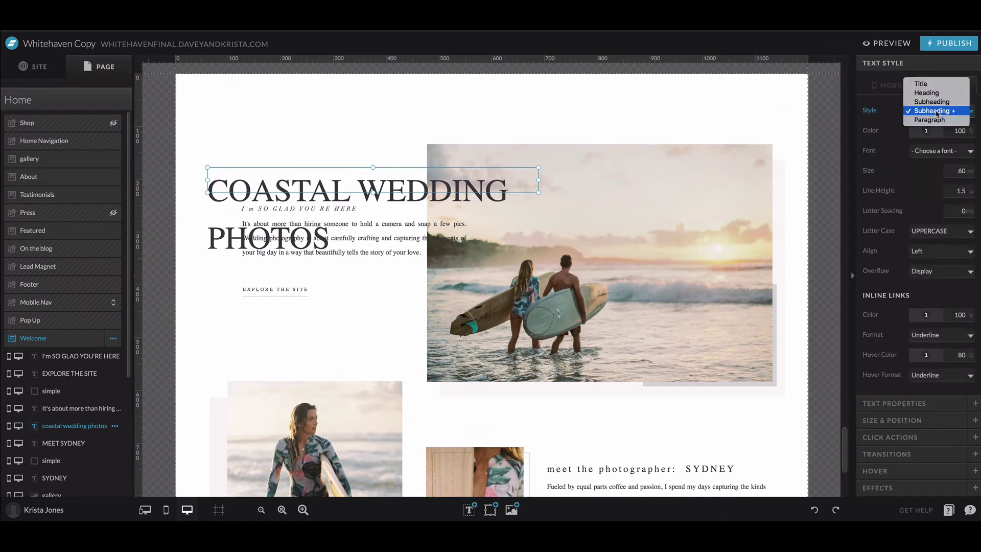
click(940, 88)
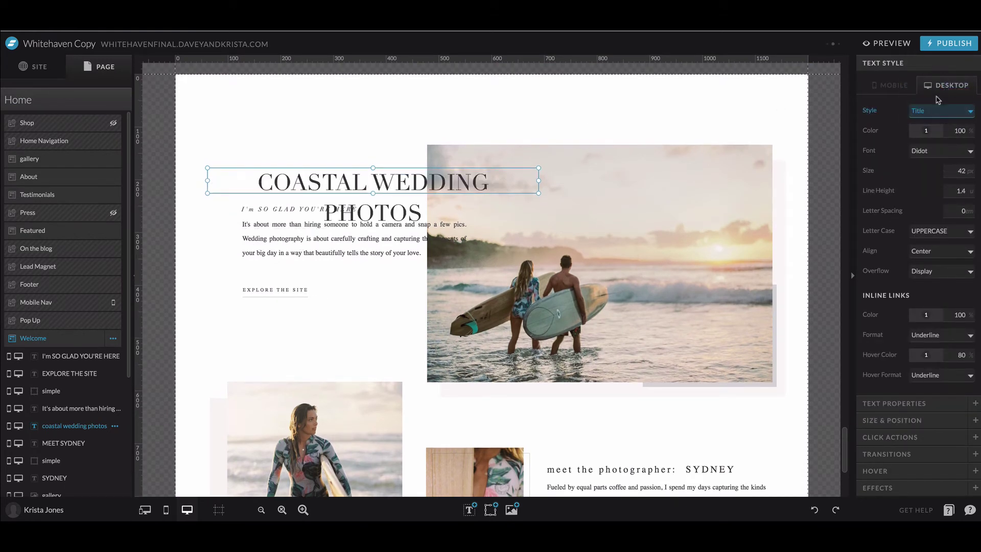
click(922, 248)
click(914, 234)
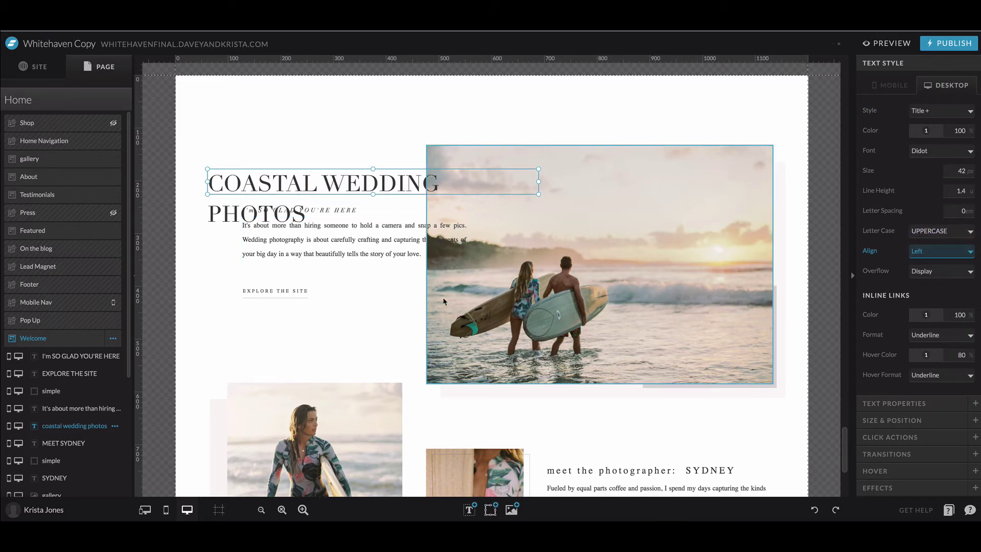
scroll(443, 287, down, 1)
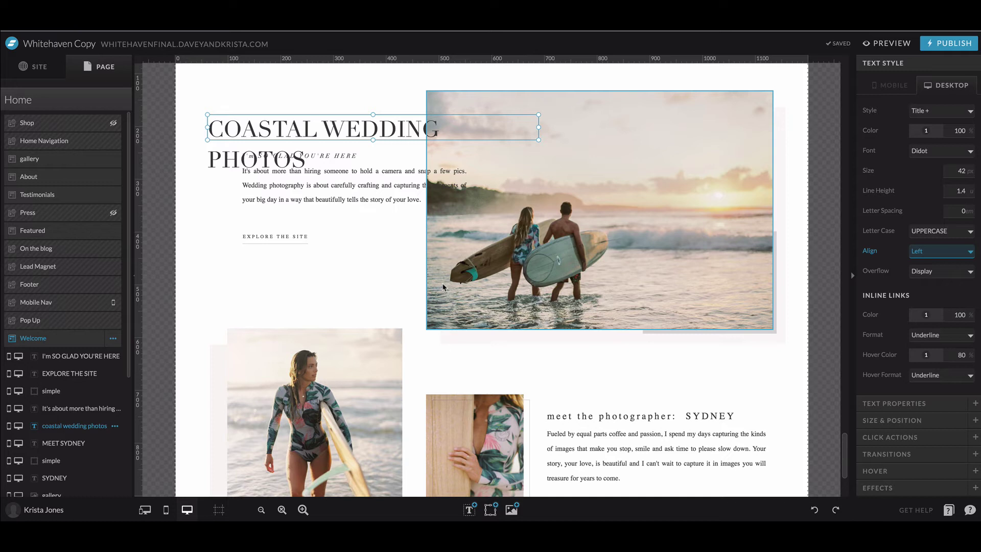
- Add the Annapolis library site's About canvas to Home using My Fonts & Colors
click(122, 105)
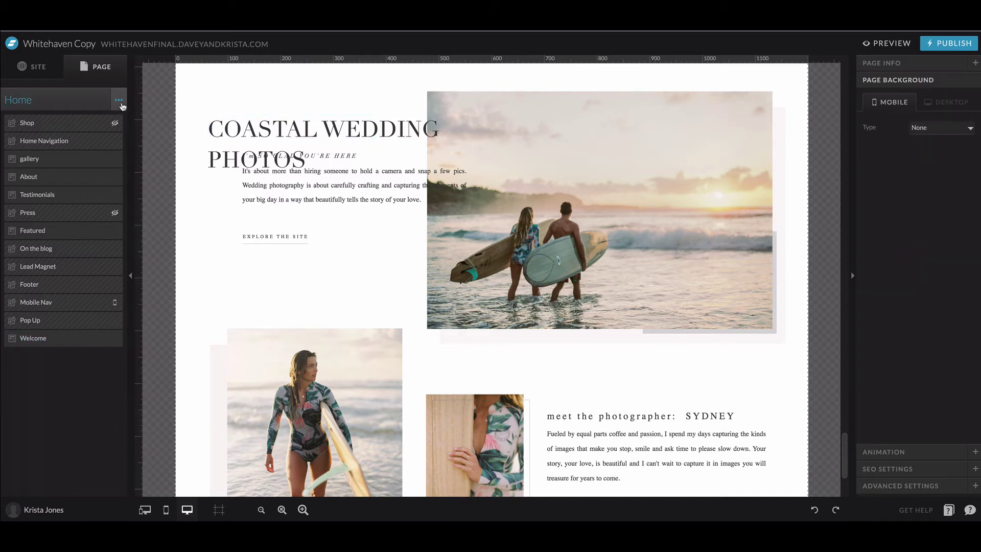
click(120, 101)
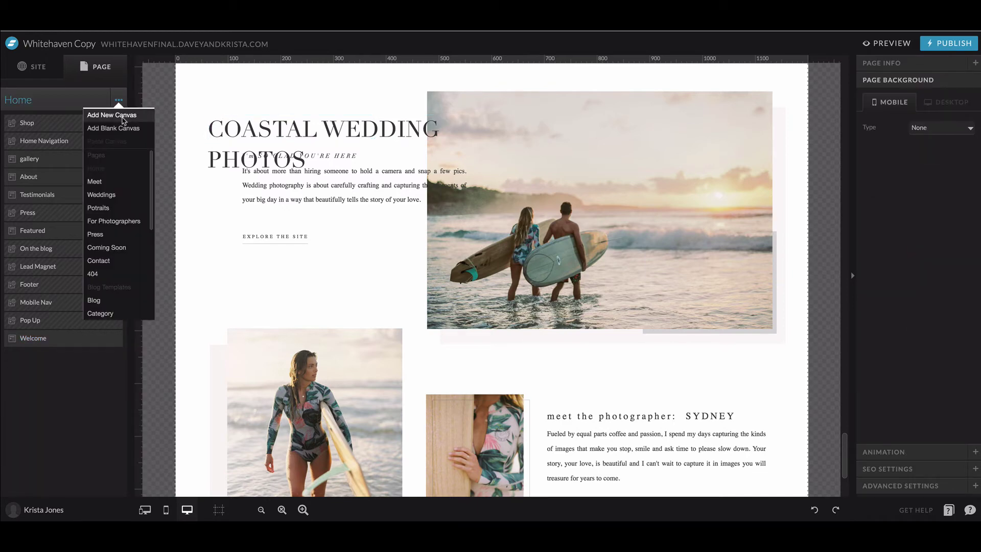
click(123, 116)
click(177, 88)
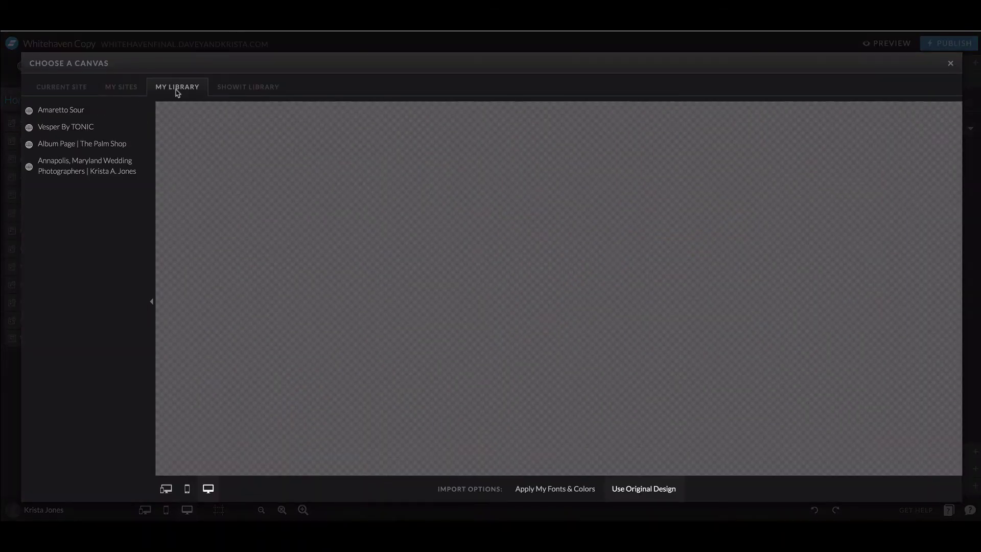
click(105, 170)
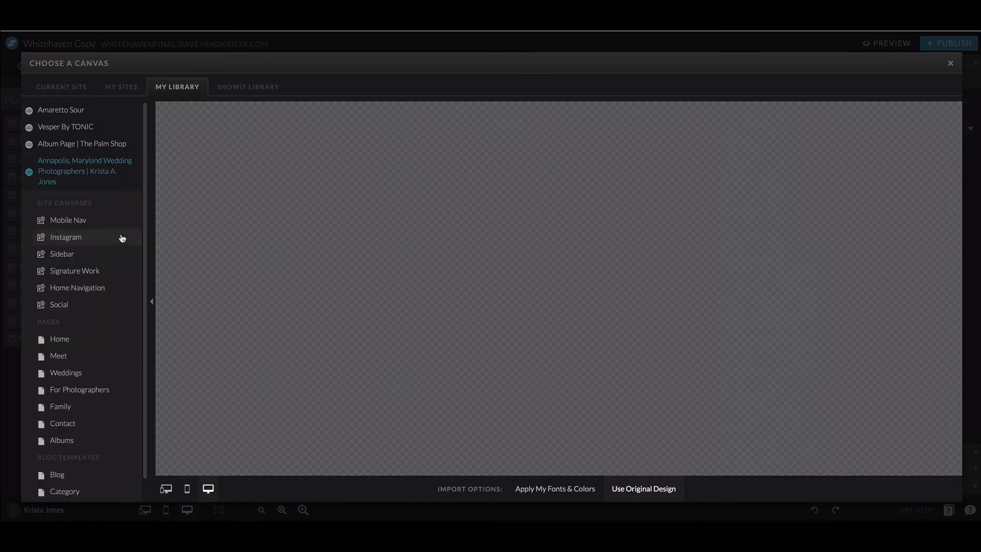
scroll(100, 176, down, 1)
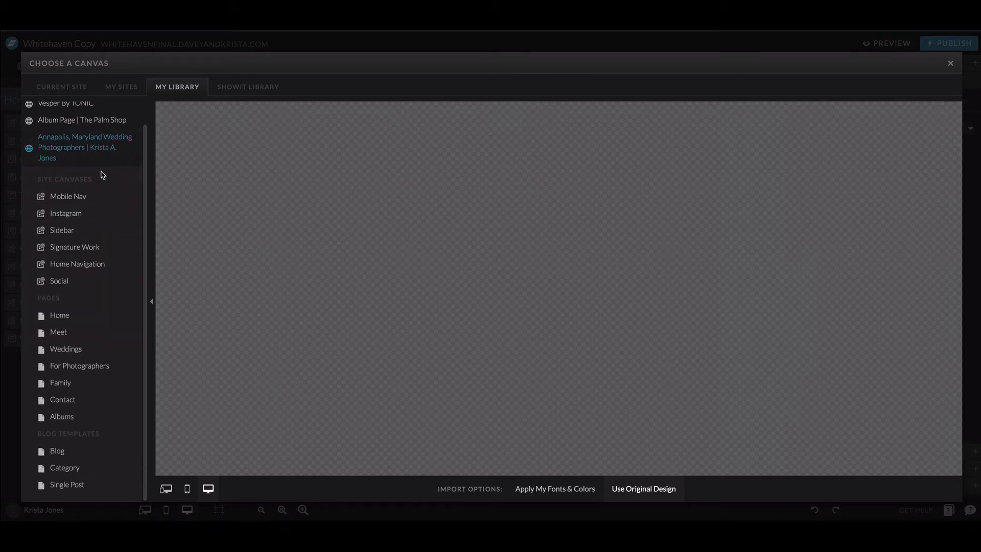
click(102, 322)
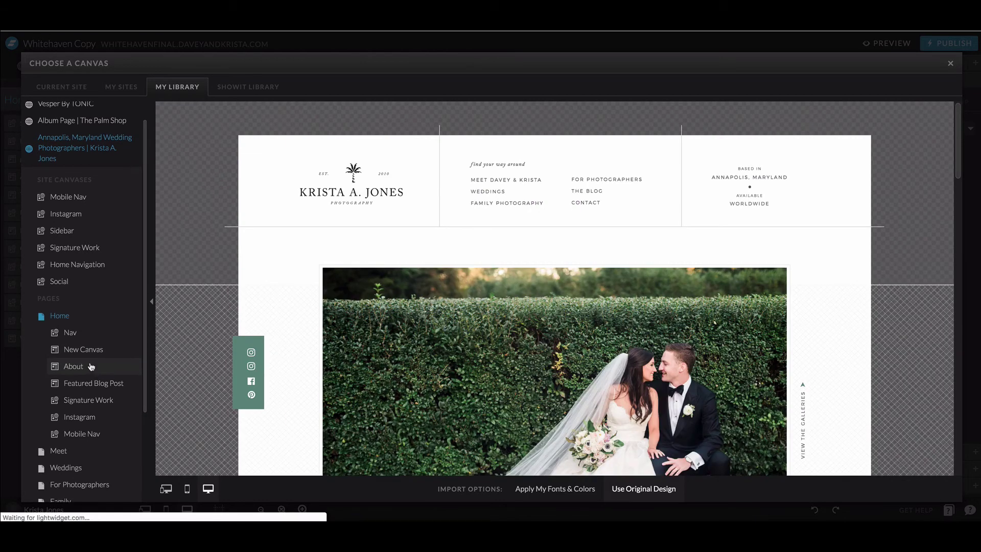
click(87, 365)
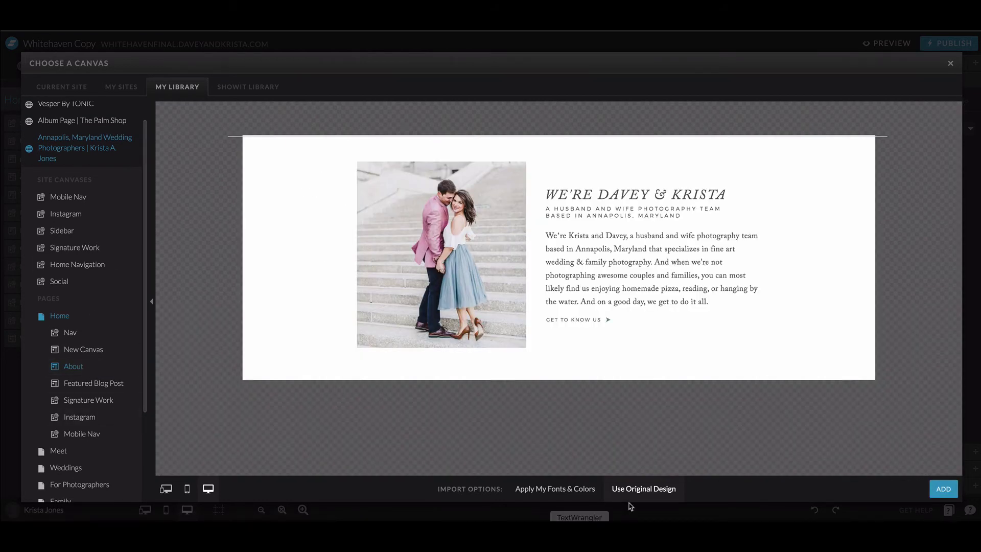
click(569, 490)
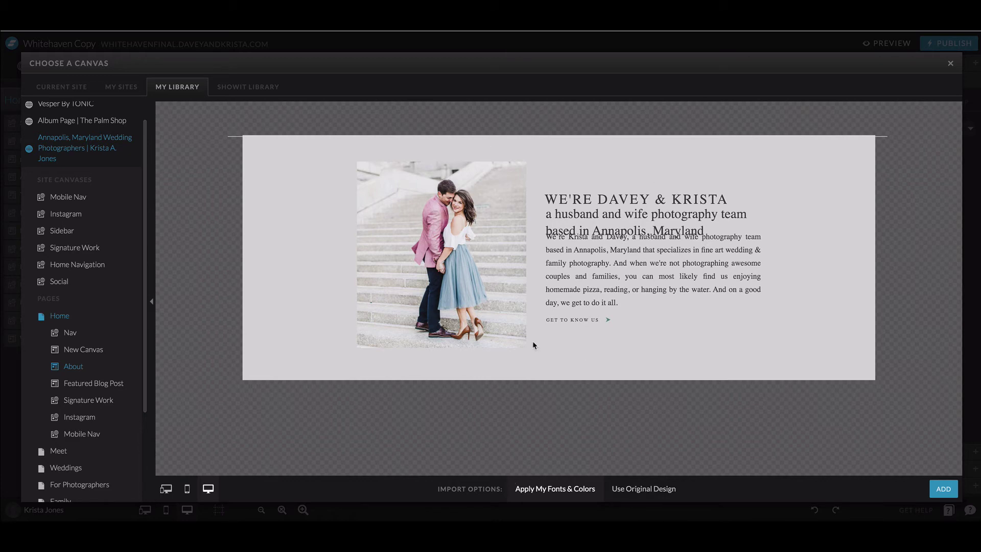
click(943, 489)
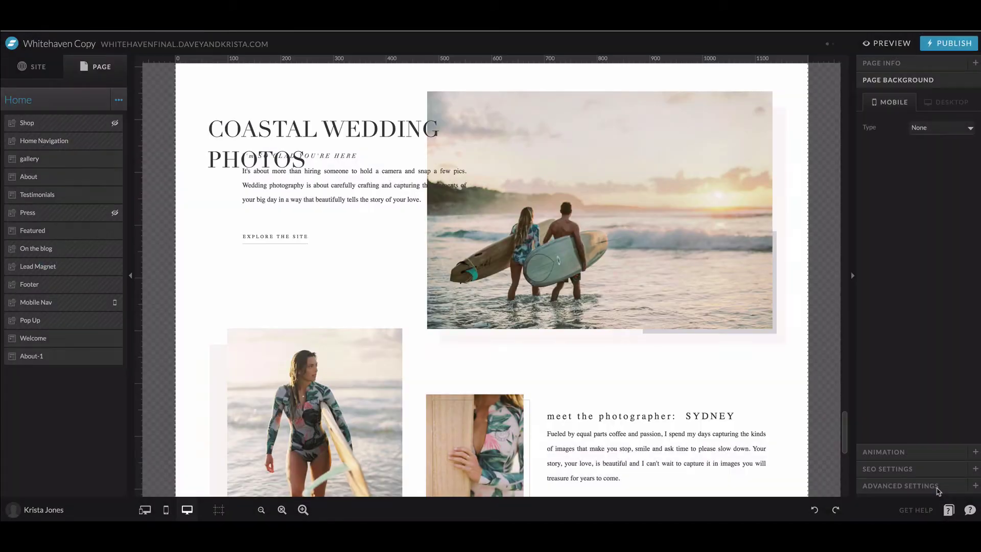
- Move the About-1 section up to sit just below gallery on Home
drag(38, 357, 44, 176)
scroll(574, 324, down, 6)
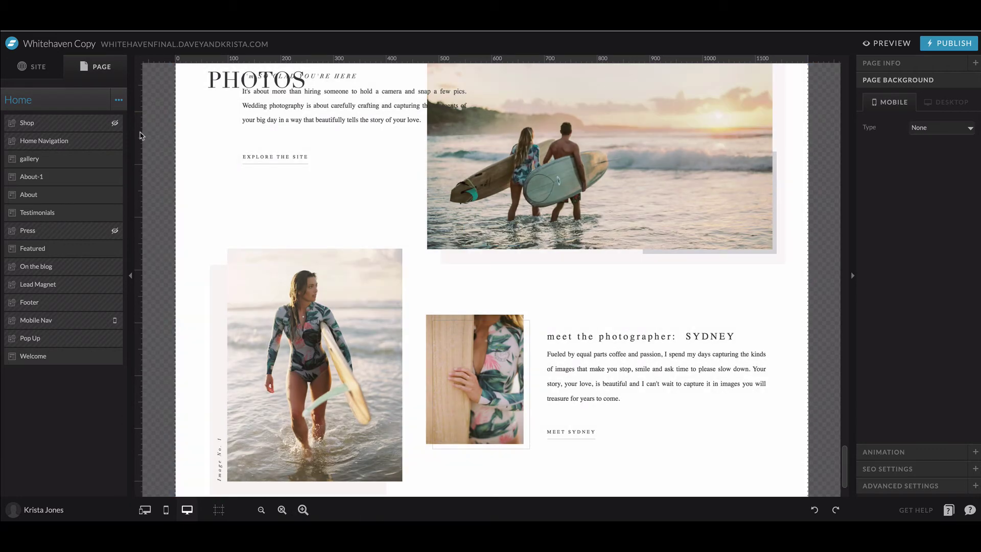
click(119, 100)
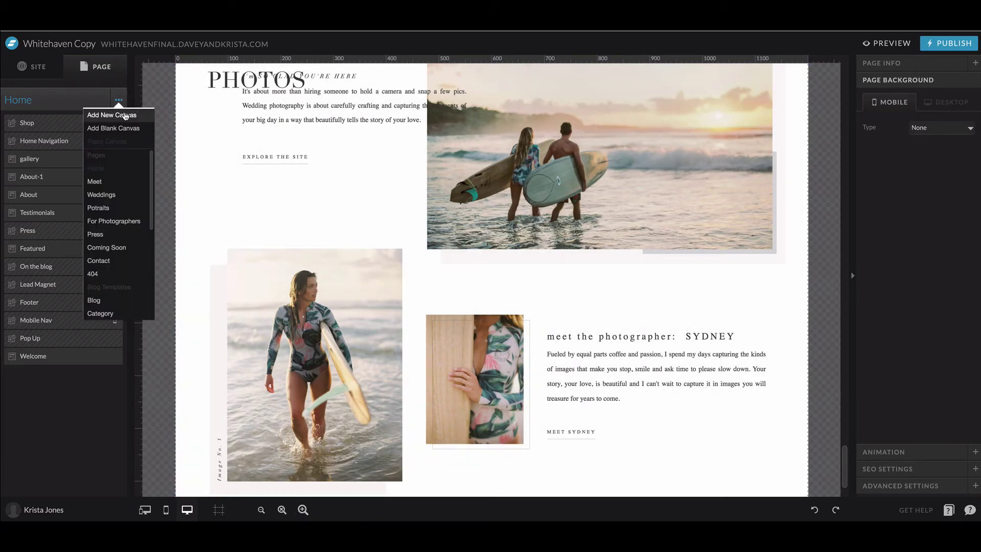
- In the Site list, view the Navigation canvas, then open the Weddings page
click(36, 67)
scroll(71, 357, down, 4)
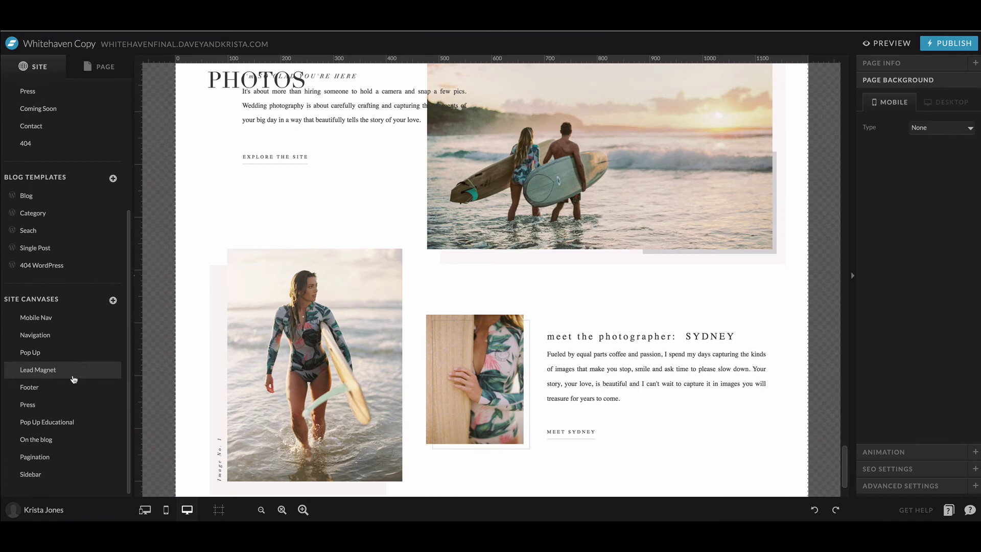
click(51, 335)
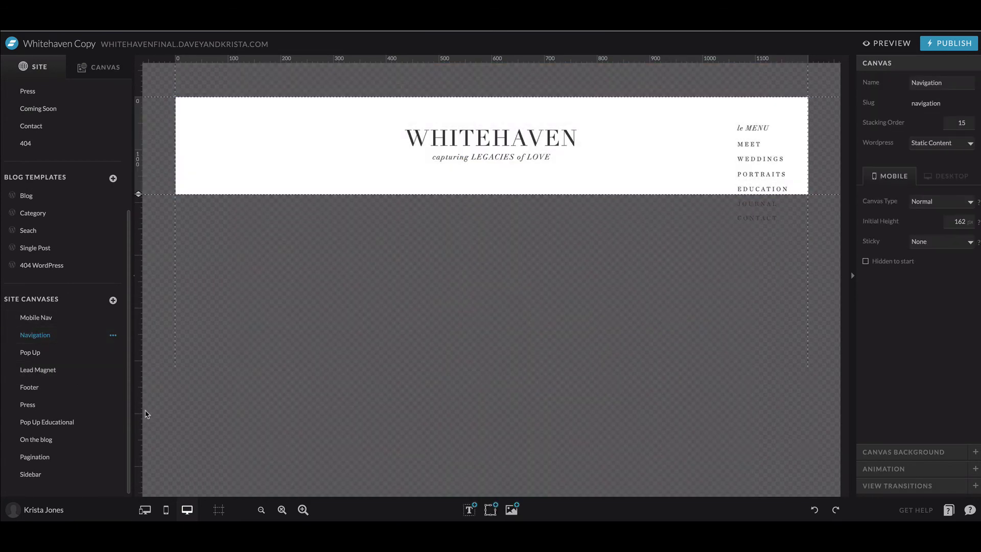
click(113, 335)
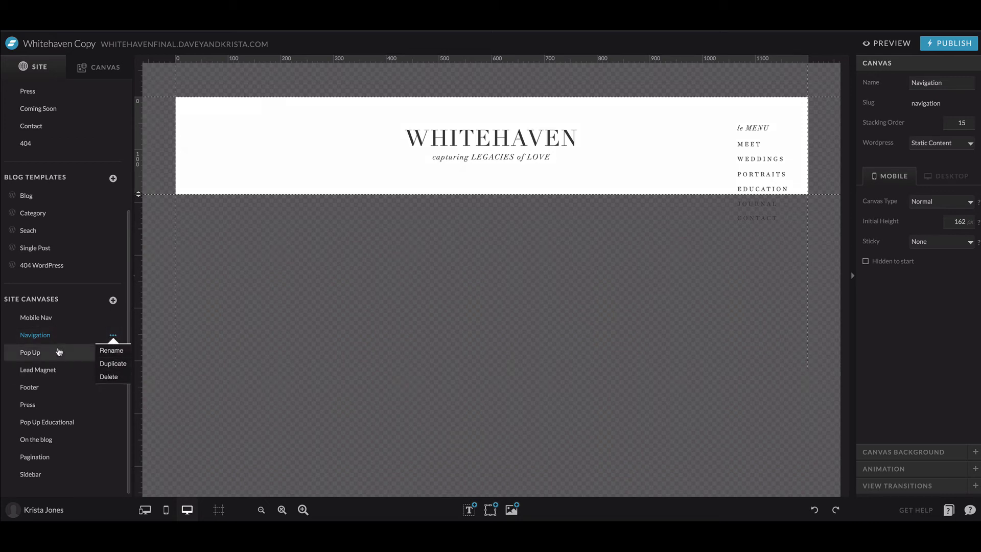
scroll(90, 350, up, 5)
click(30, 192)
click(72, 227)
scroll(75, 215, down, 2)
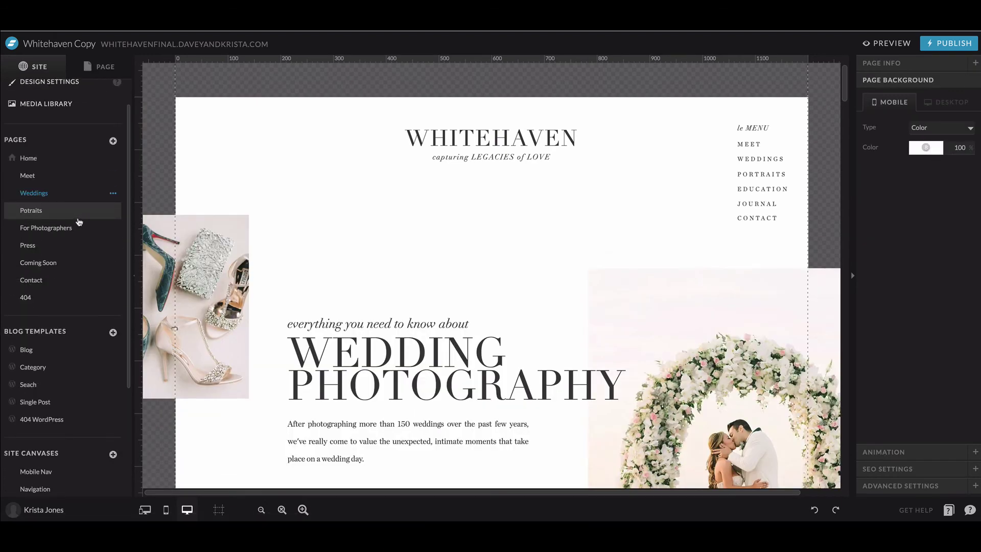
scroll(113, 383, down, 2)
click(113, 389)
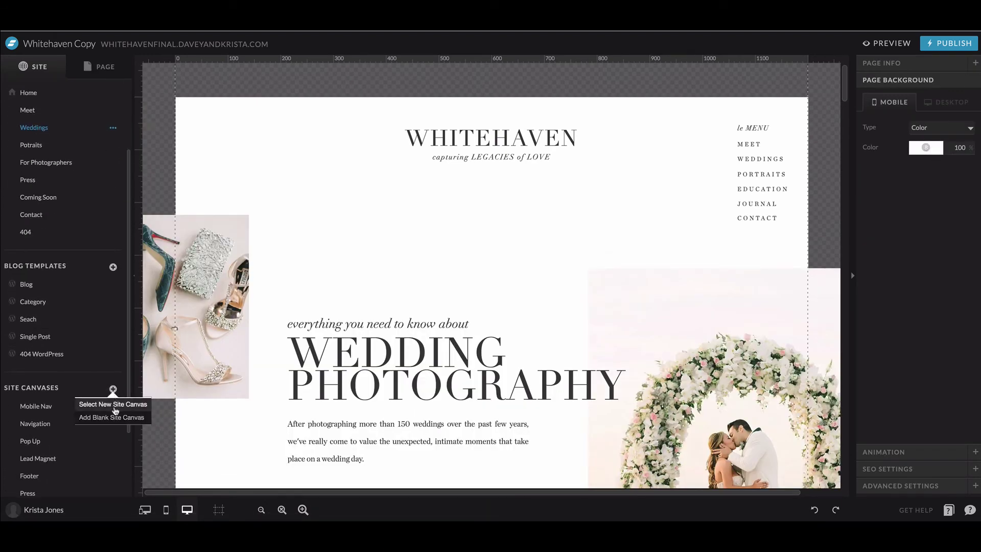
- Add the Annapolis library site's Home Navigation site canvas in its original design
click(114, 405)
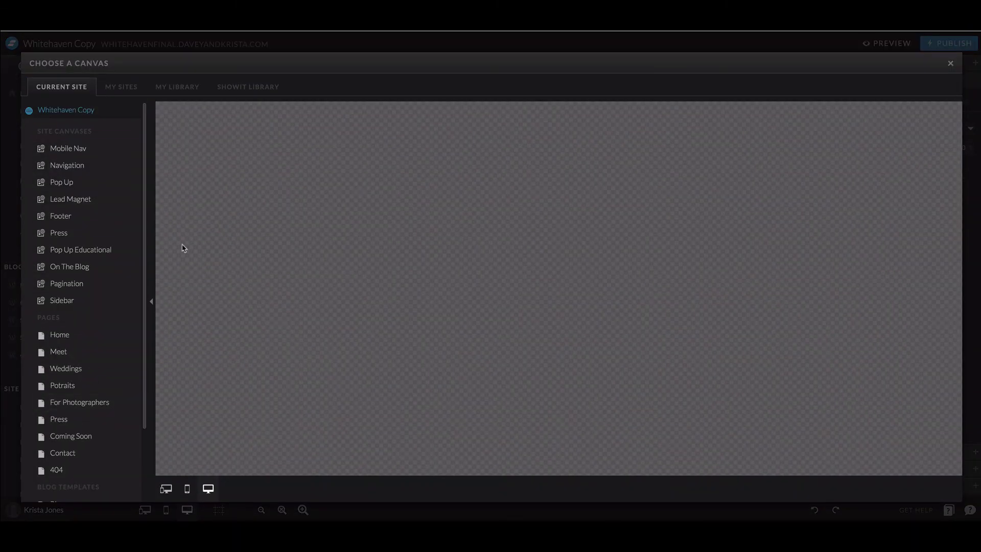
click(178, 88)
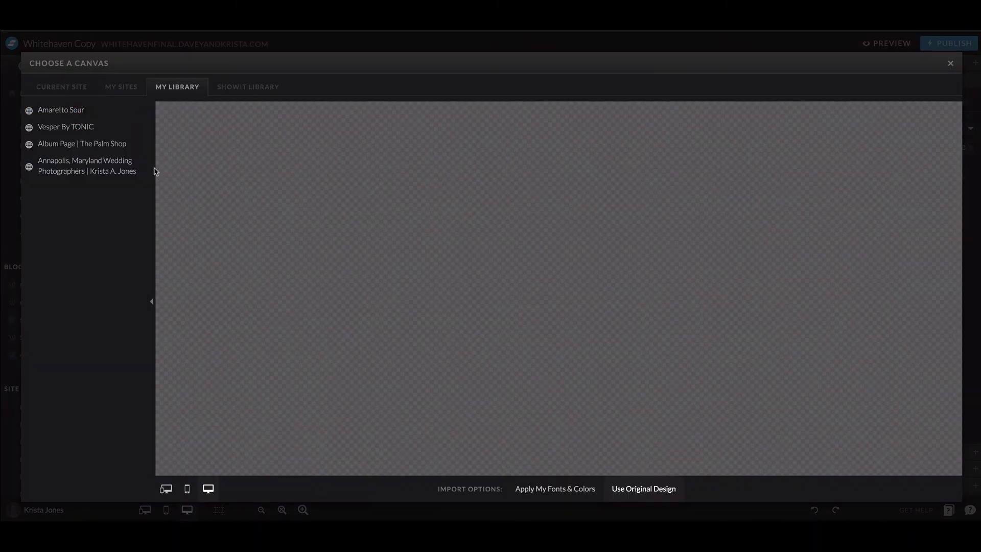
click(78, 164)
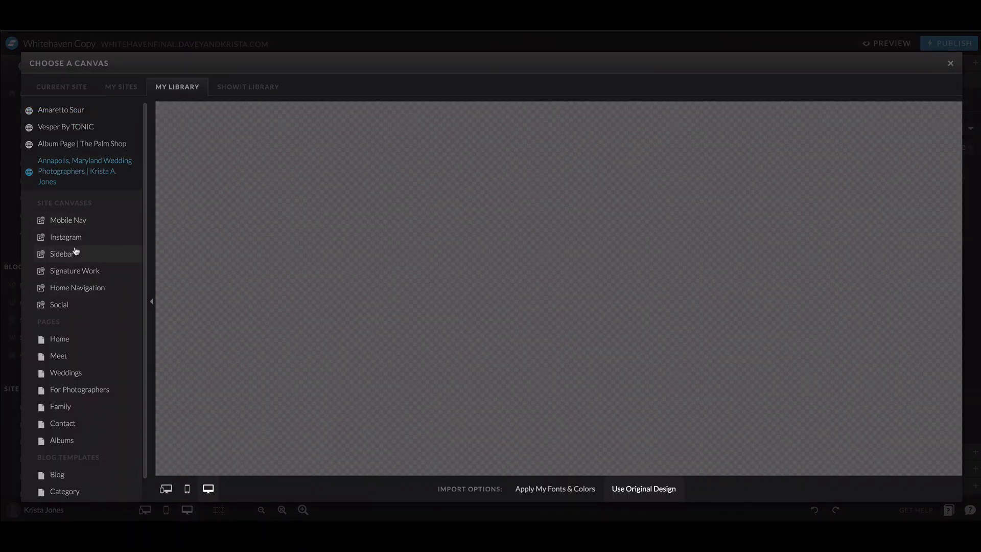
click(87, 289)
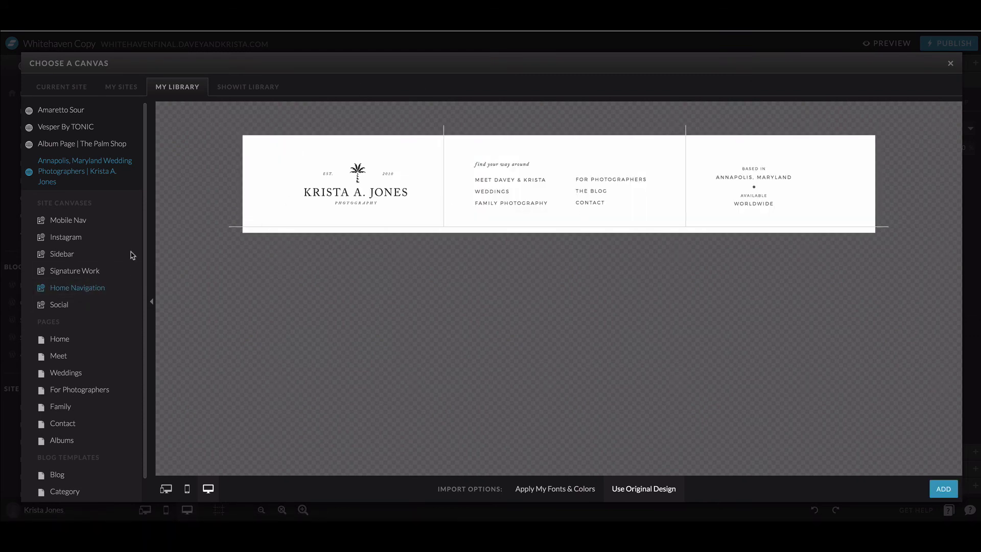
scroll(133, 255, down, 1)
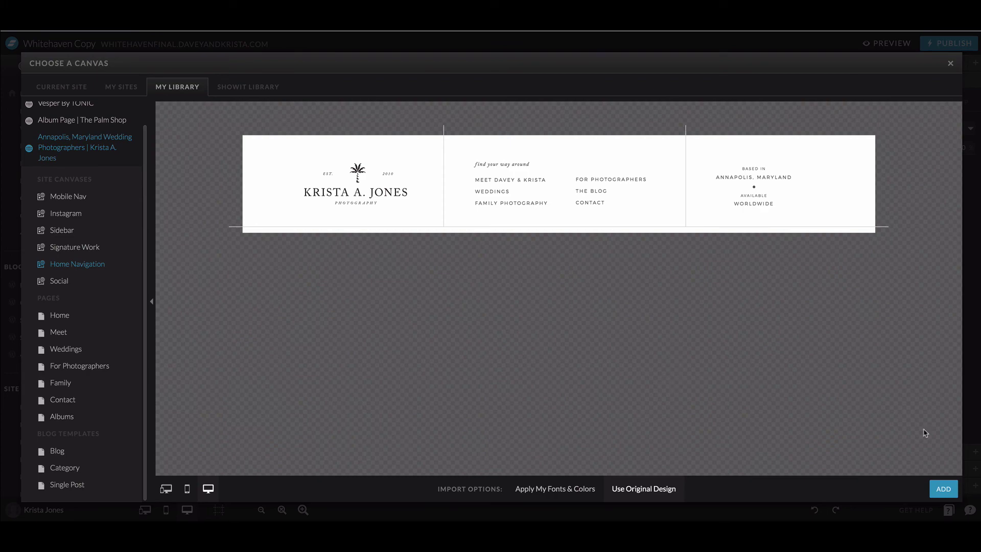
click(943, 488)
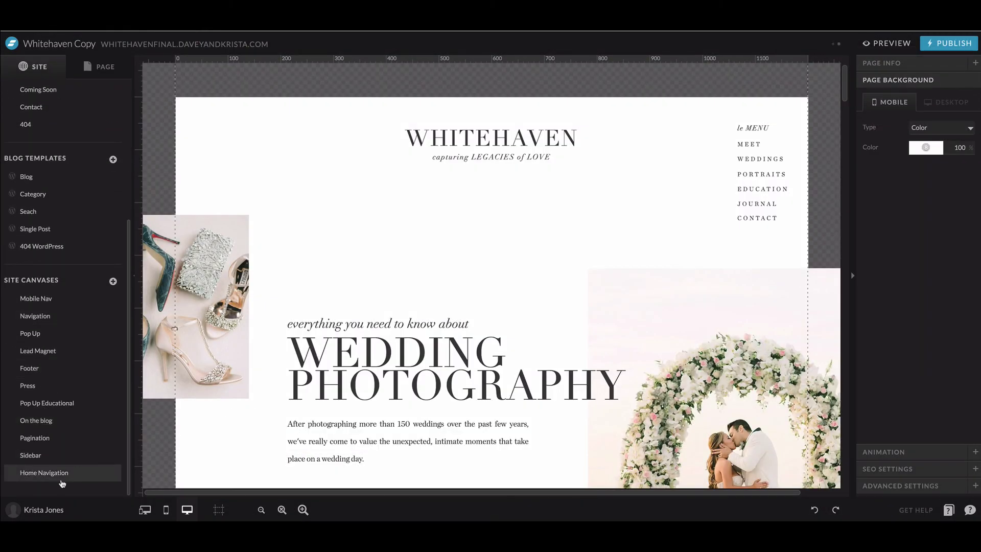
- Reopen the Home page, showing its Welcome section beneath the Whitehaven header
scroll(63, 480, up, 8)
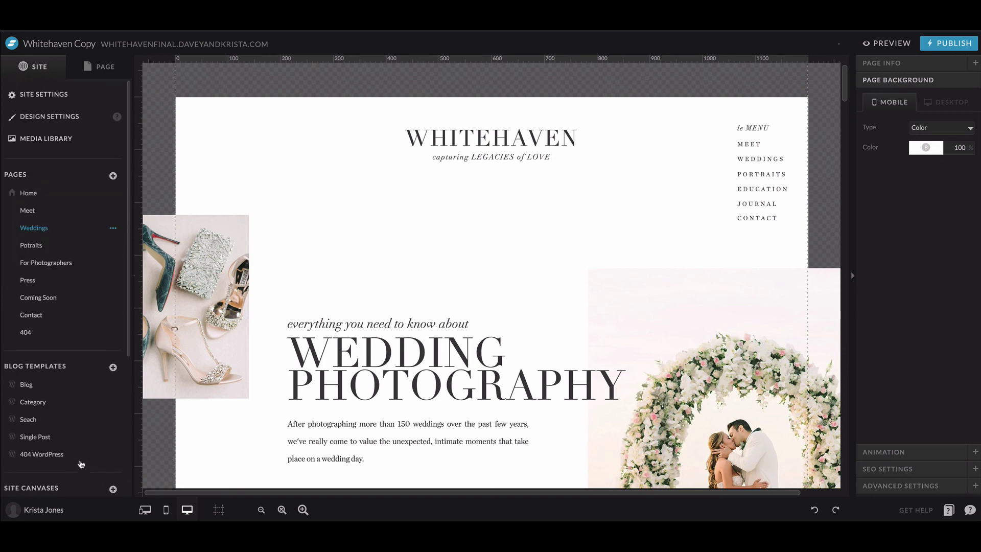
click(66, 194)
mouse_move(631, 157)
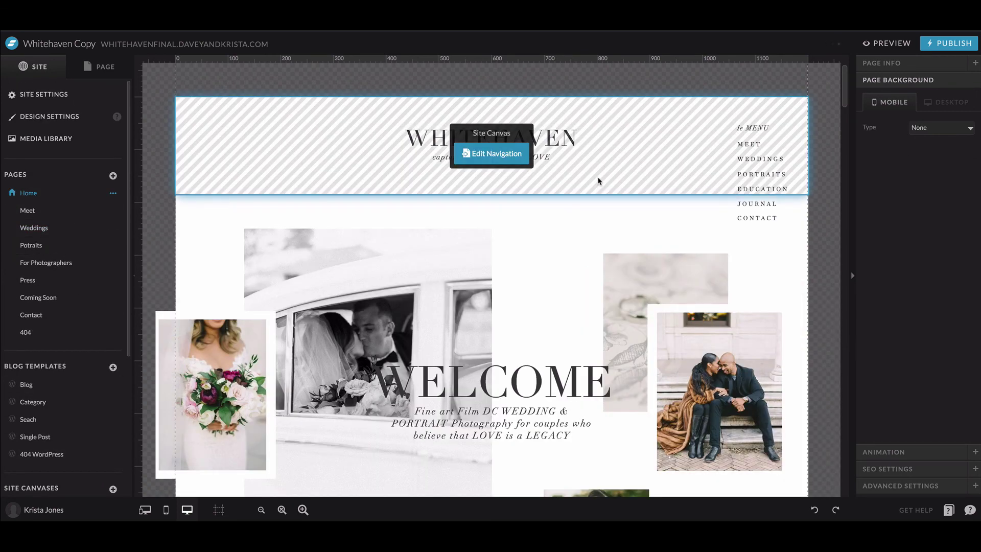